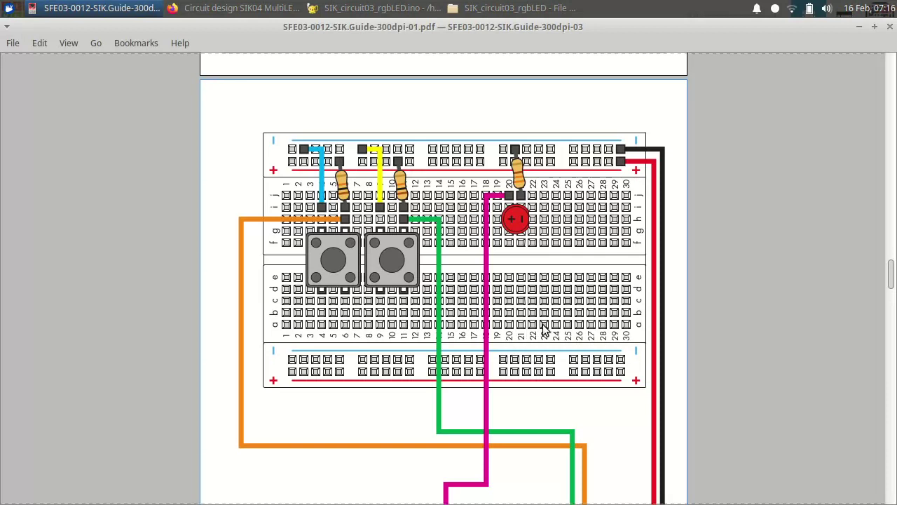
Examine the push-button circuit's wiring diagram, component table and code notes in the SIK guide PDF
scroll(540, 328, down, 6)
scroll(544, 328, up, 5)
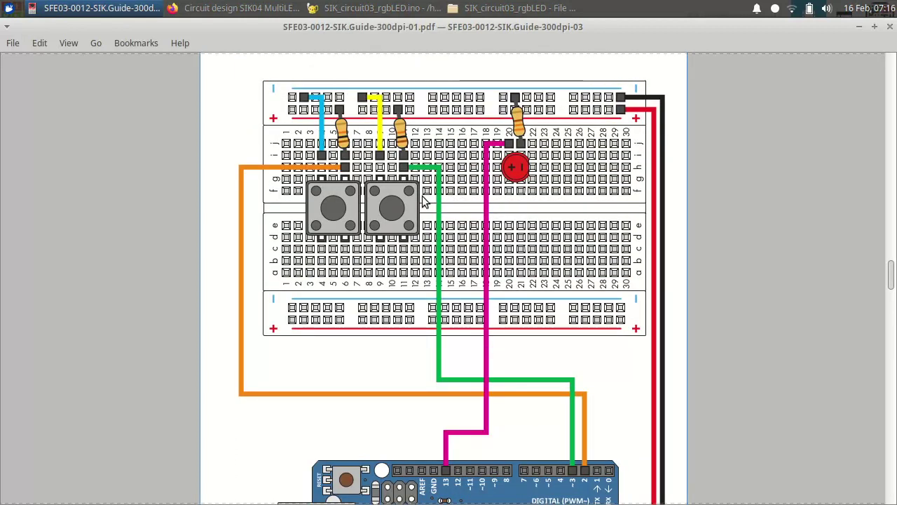
scroll(463, 267, down, 1)
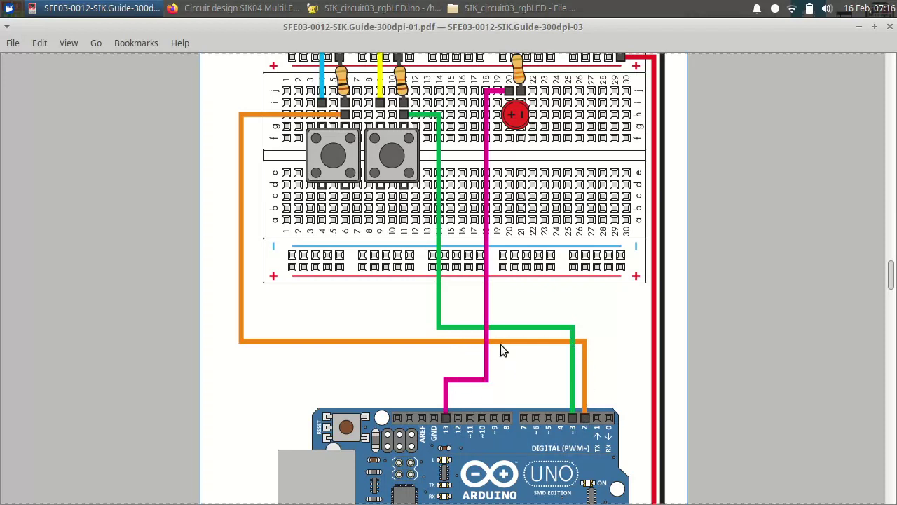
scroll(500, 371, down, 15)
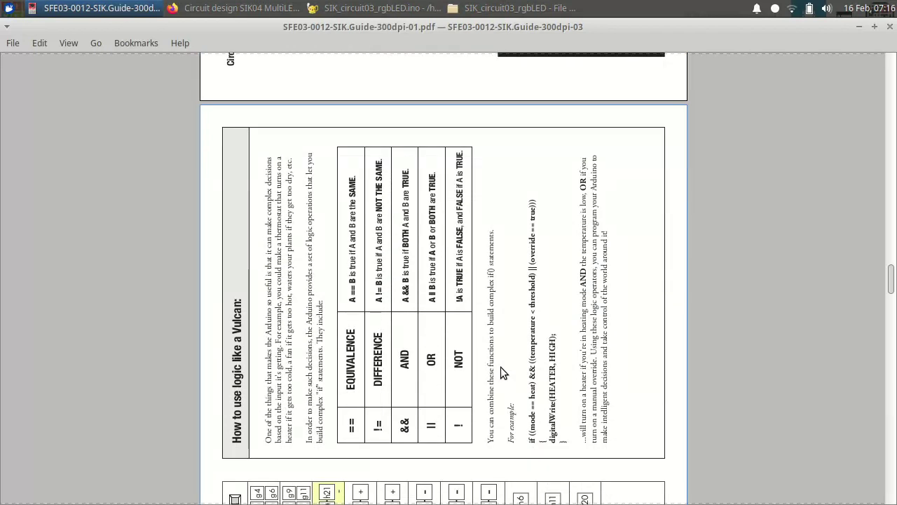
key(ctrl+Right)
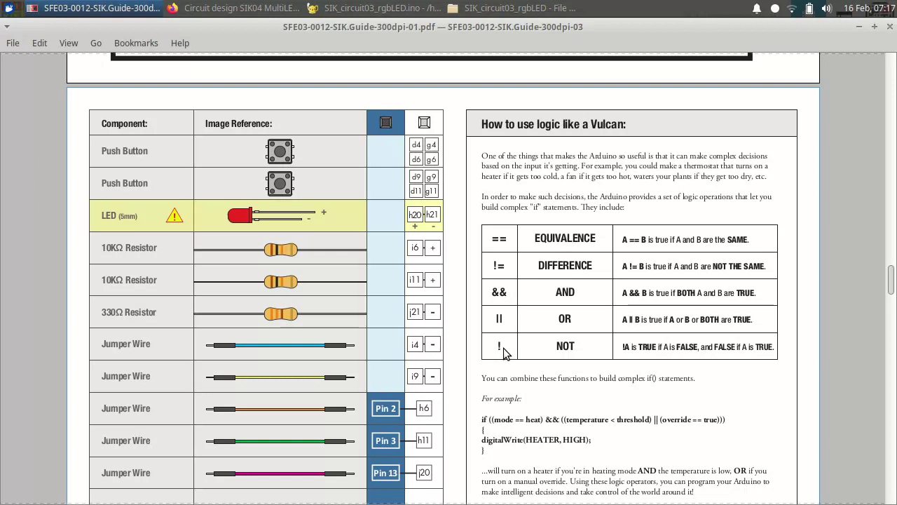
scroll(503, 354, down, 3)
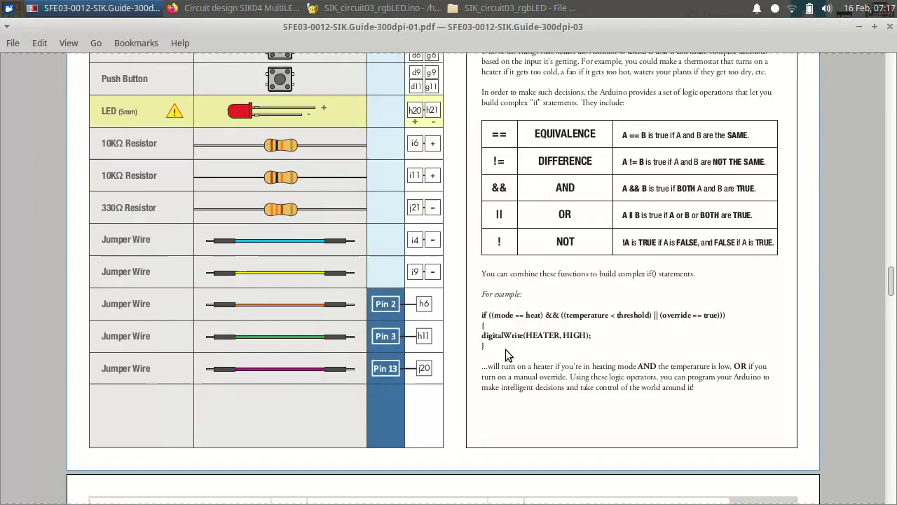
key(ctrl+Left)
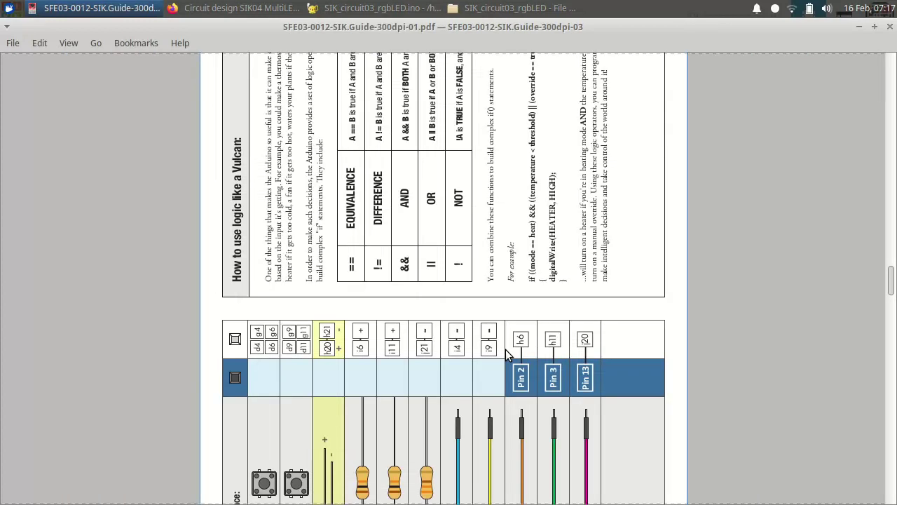
key(ctrl+Right)
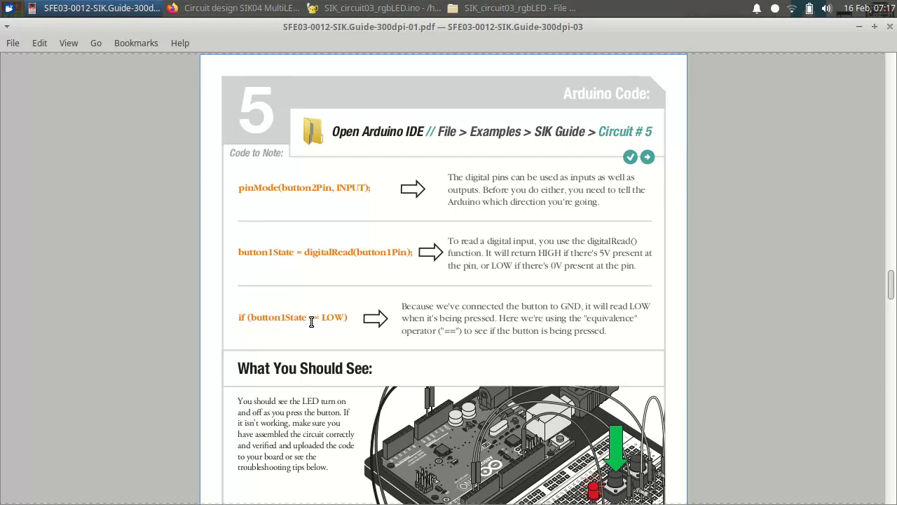
Switch to Tinkercad in the browser and open the SIK05 PushButton design for editing
key(alt+Tab)
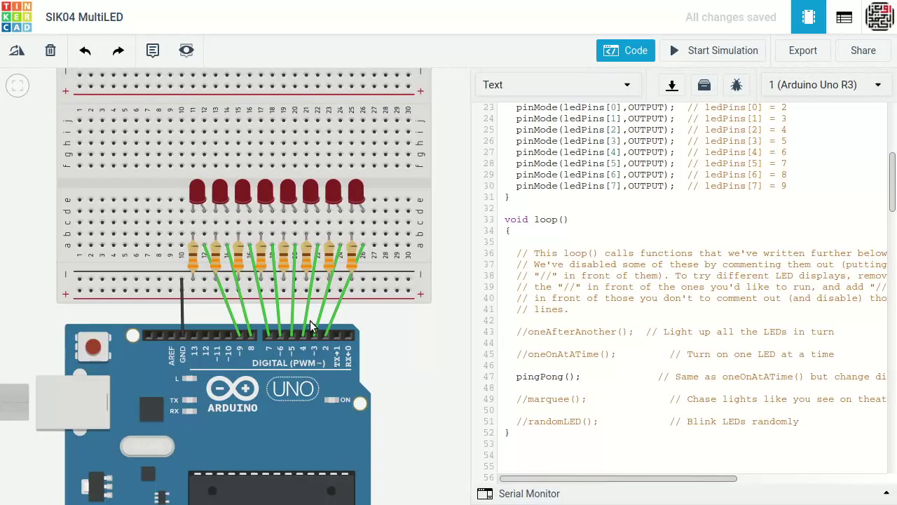
key(ctrl+Tab)
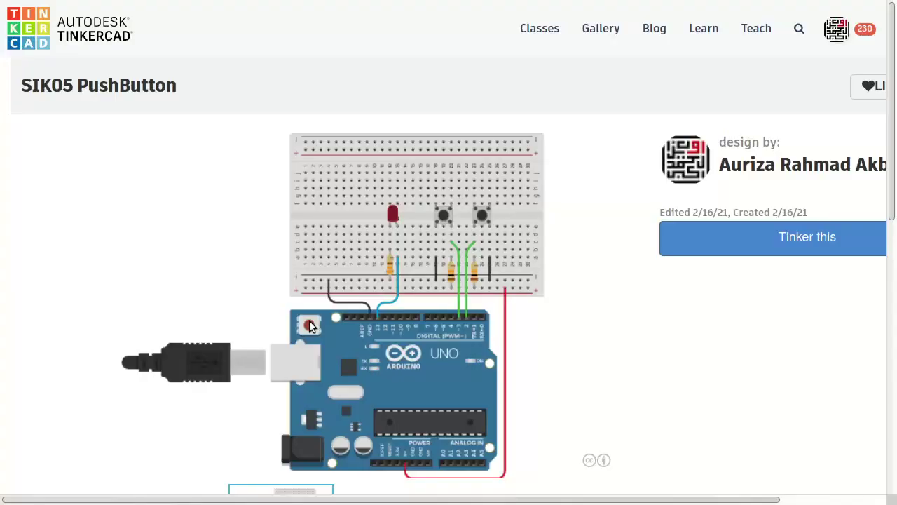
click(762, 239)
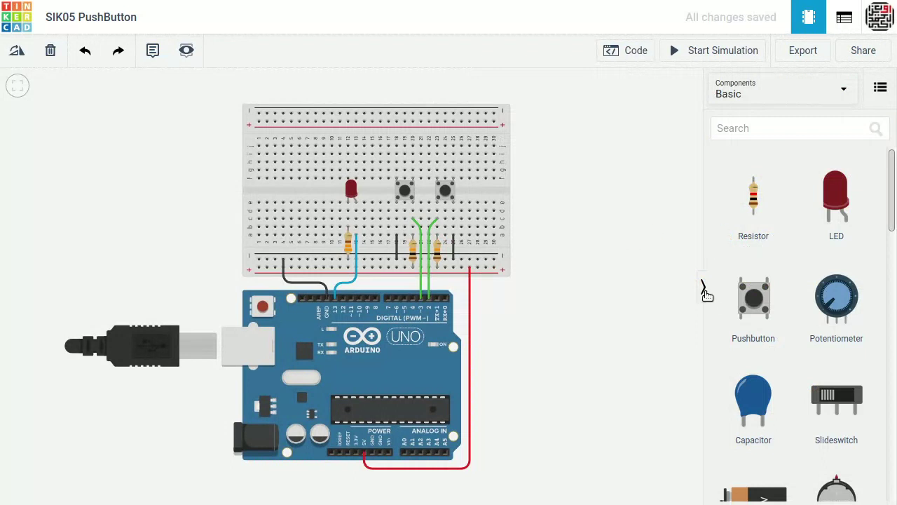
Look over the Arduino code of the push-button circuit briefly, and hide it again
click(640, 56)
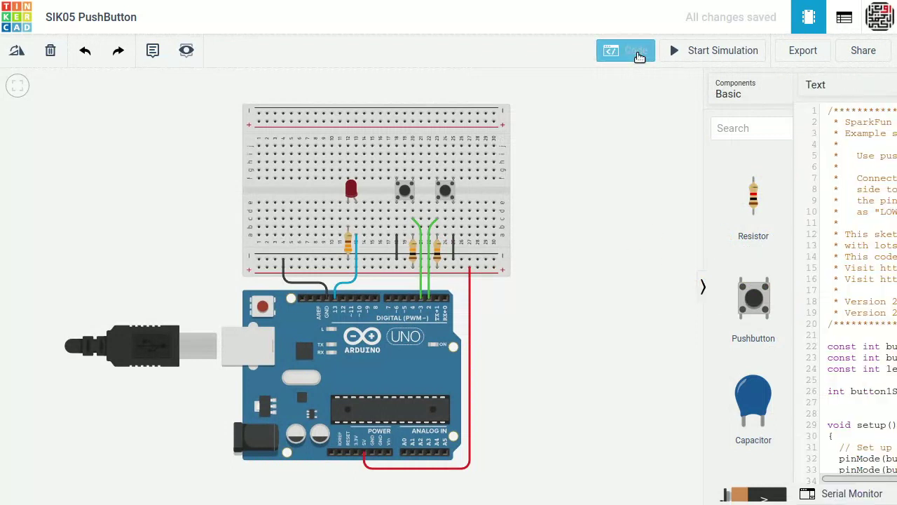
scroll(670, 183, down, 3)
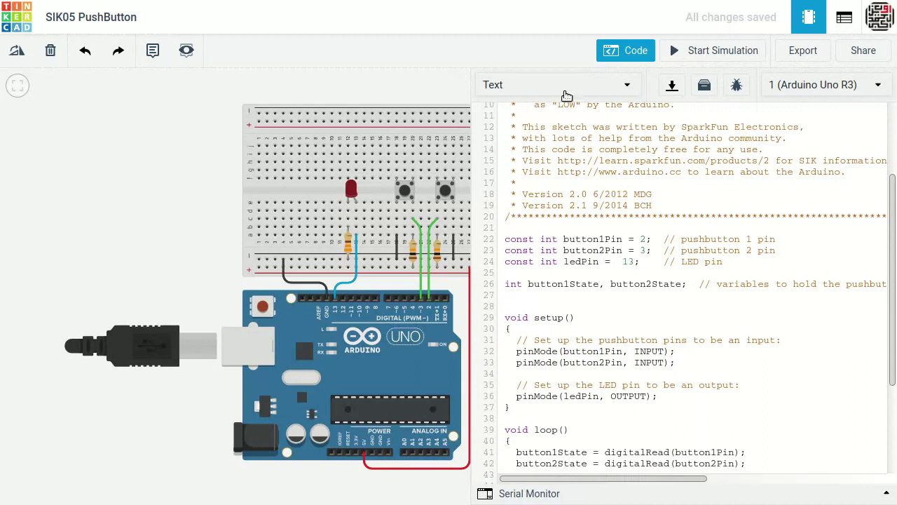
click(635, 51)
Trace the green wire from Arduino pin 2 to its push button on the breadboard
scroll(381, 271, up, 5)
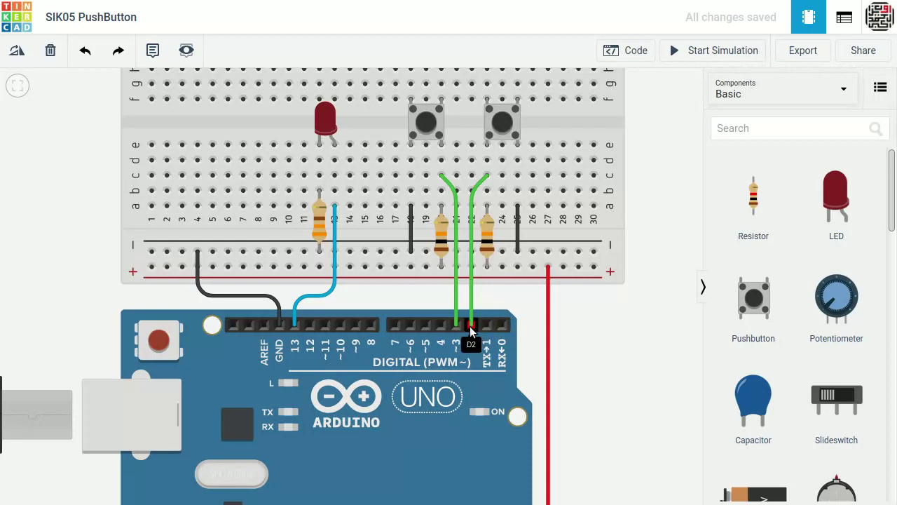
click(471, 323)
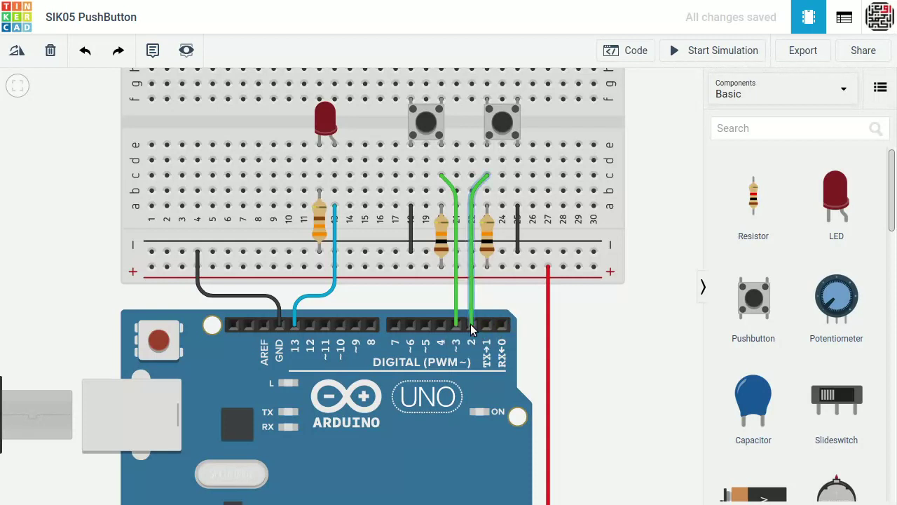
click(489, 174)
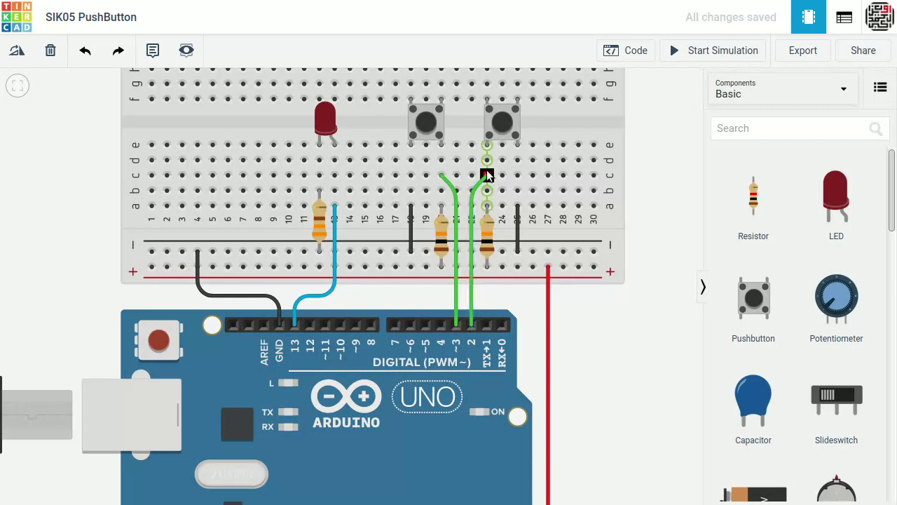
Delete the resistor wired to the pin 2 push button and undo the deletion
click(488, 234)
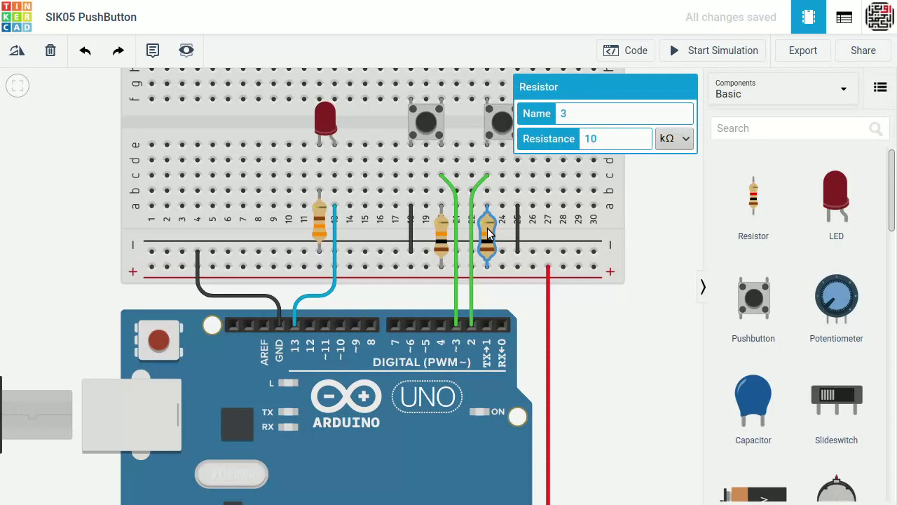
key(Delete)
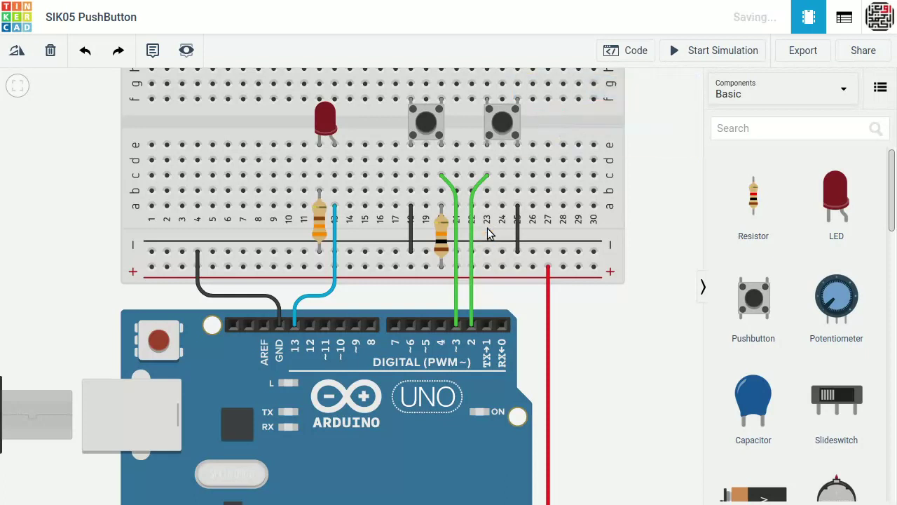
click(489, 181)
click(488, 177)
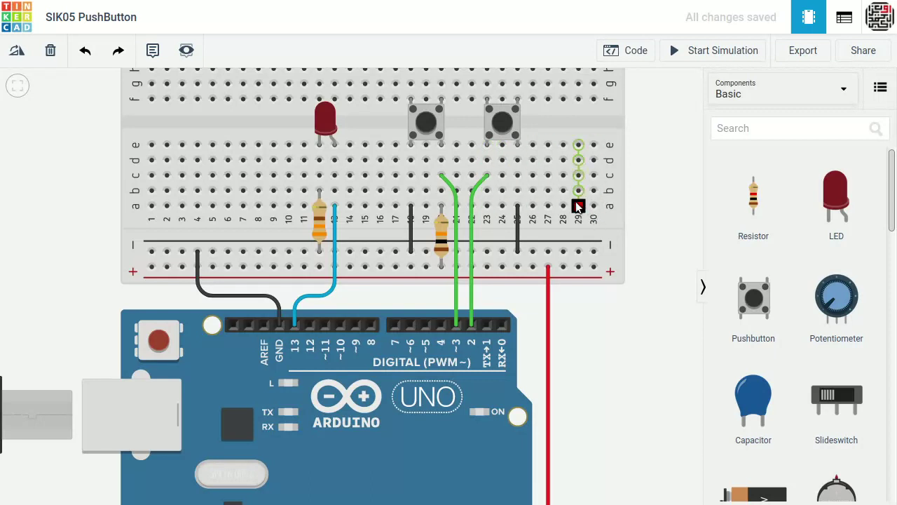
key(ctrl+z)
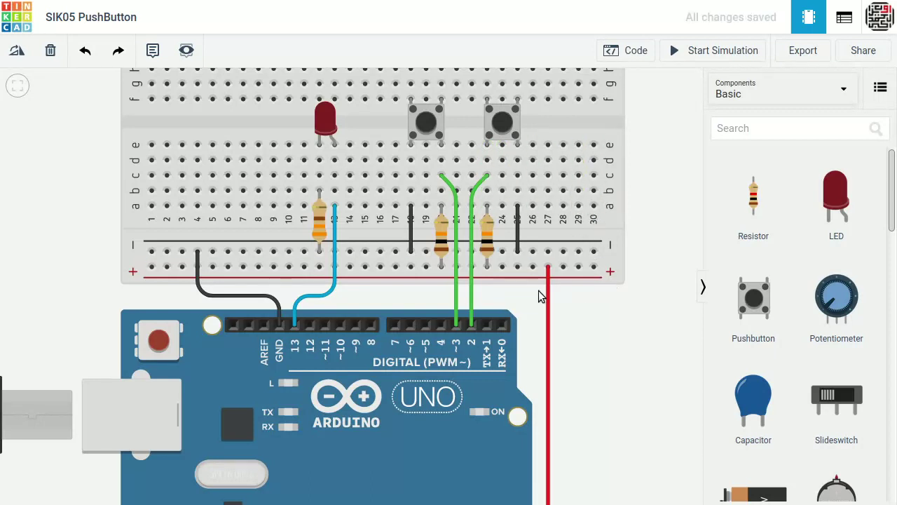
Inspect the properties of the resistor beside the push button wired to pin 2
click(488, 238)
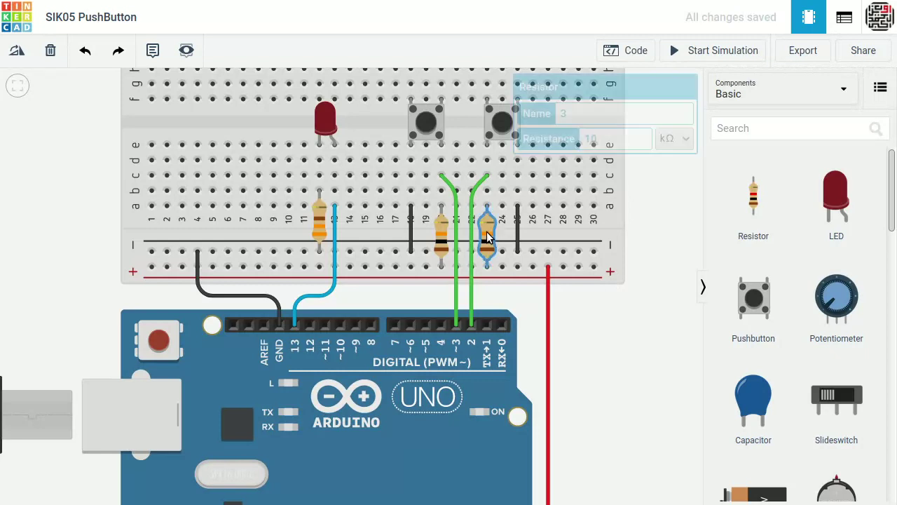
click(658, 185)
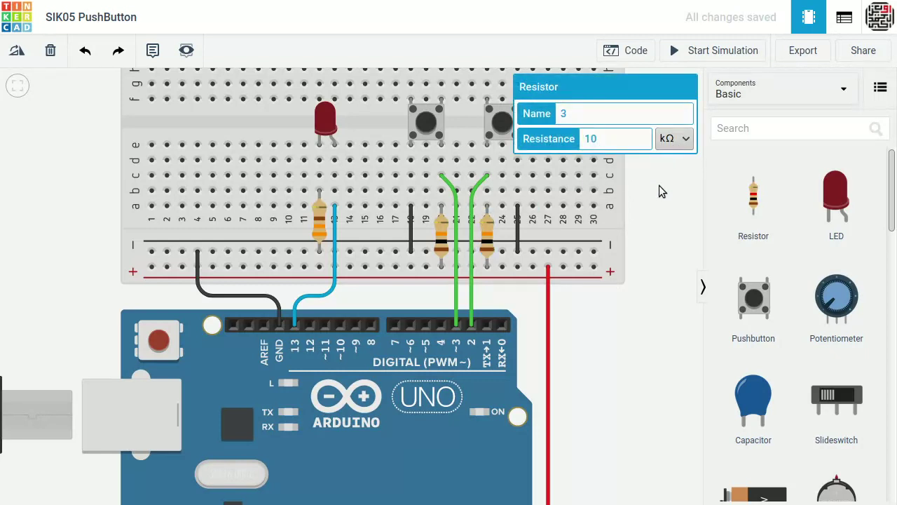
click(489, 240)
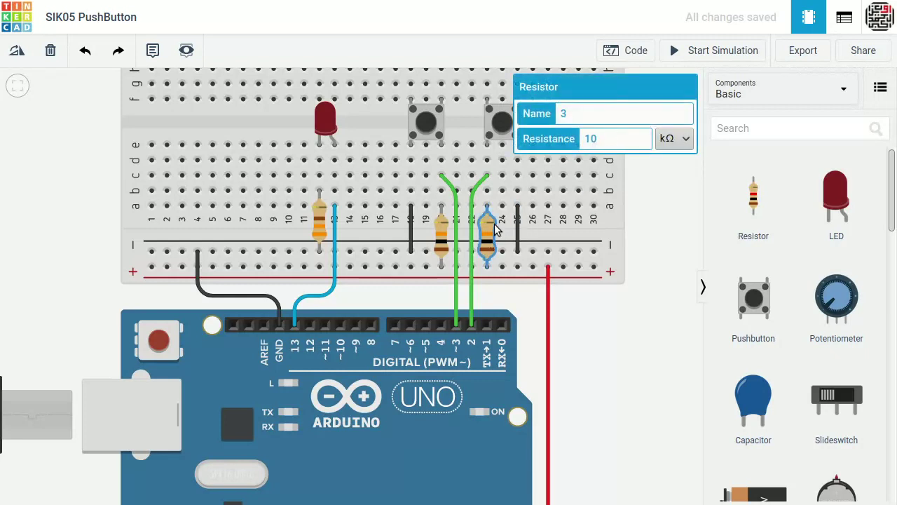
click(648, 240)
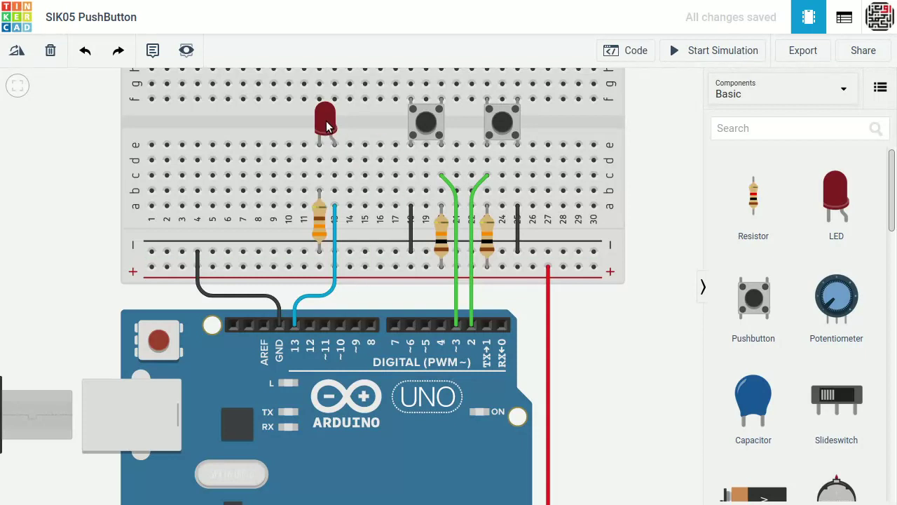
Examine the LED's connection to pin 13, its series resistor, and the ground and 5V wiring to the breadboard rails
click(295, 326)
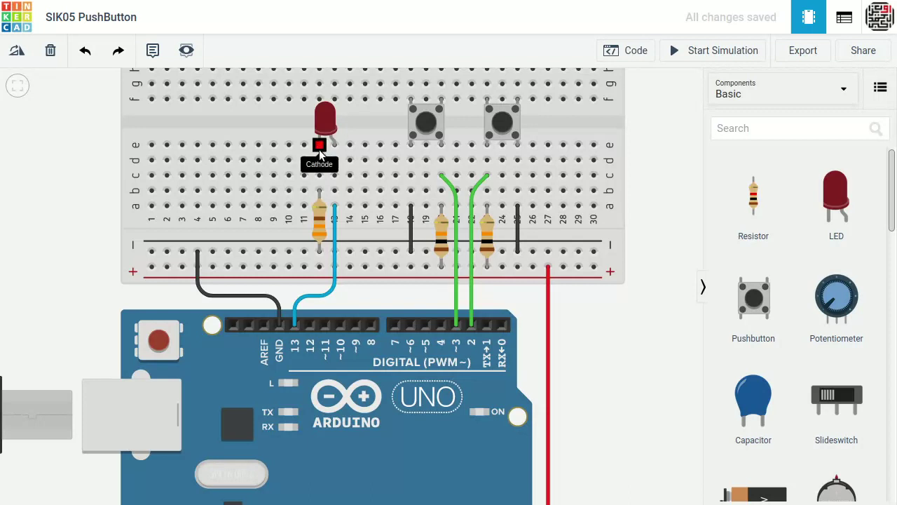
click(320, 232)
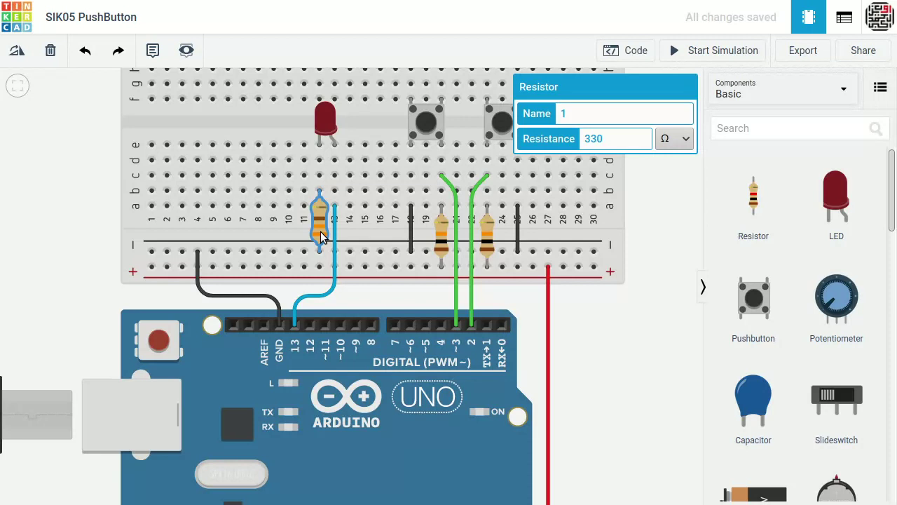
click(614, 392)
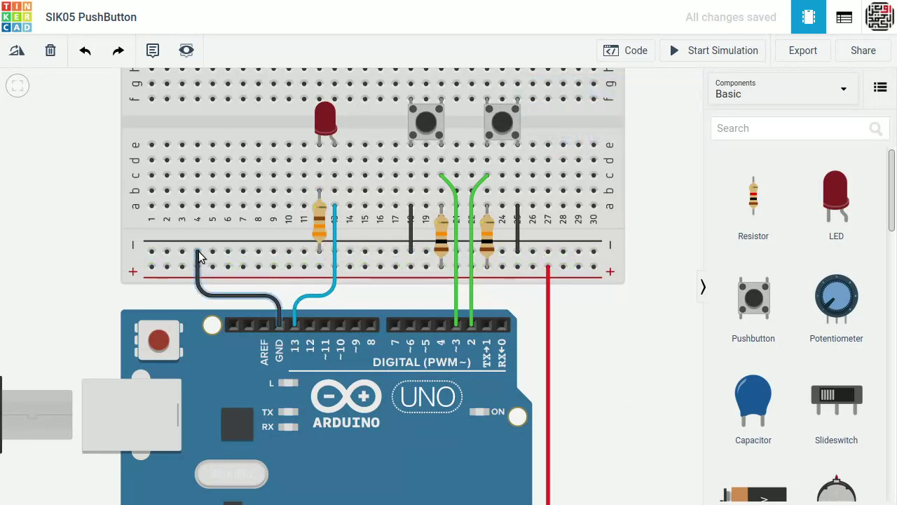
scroll(629, 339, down, 1)
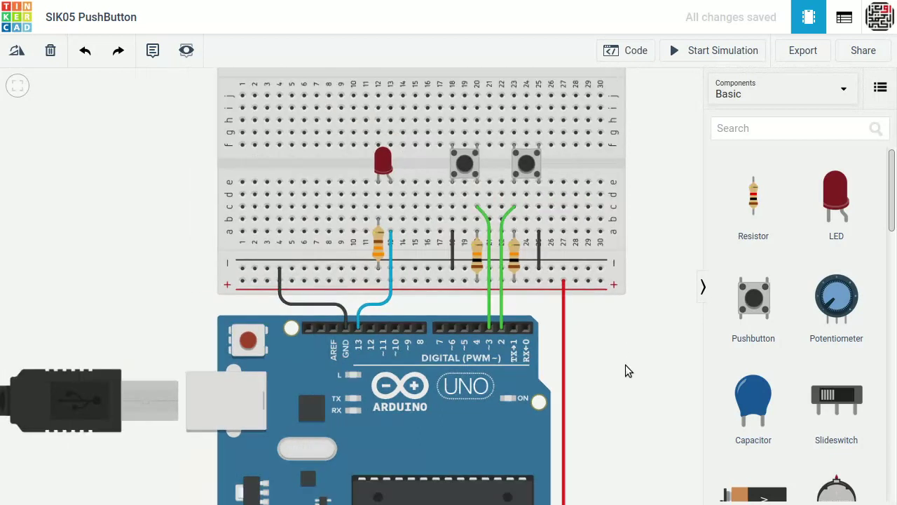
drag(656, 417, 579, 258)
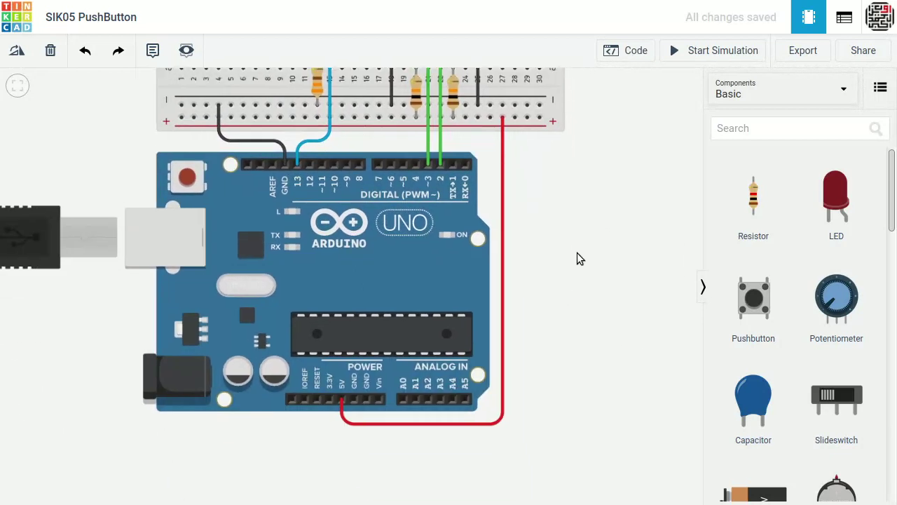
scroll(607, 267, up, 3)
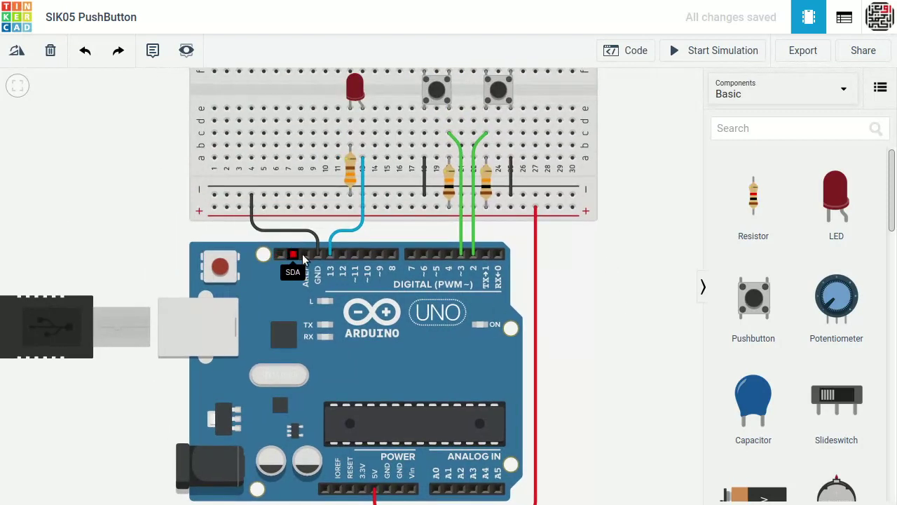
drag(614, 261, 616, 391)
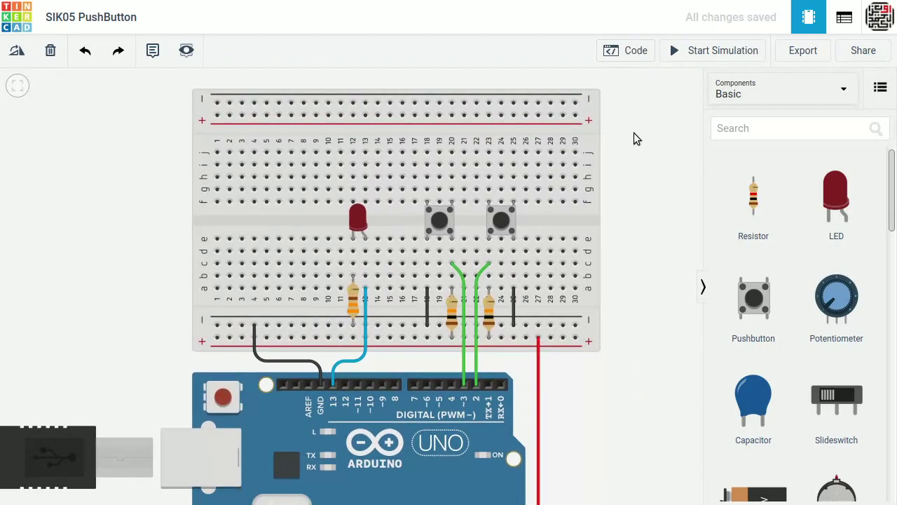
Show the Arduino code and examine the pin constants, the button1State and button2State variables, and the setup and loop functions
click(633, 51)
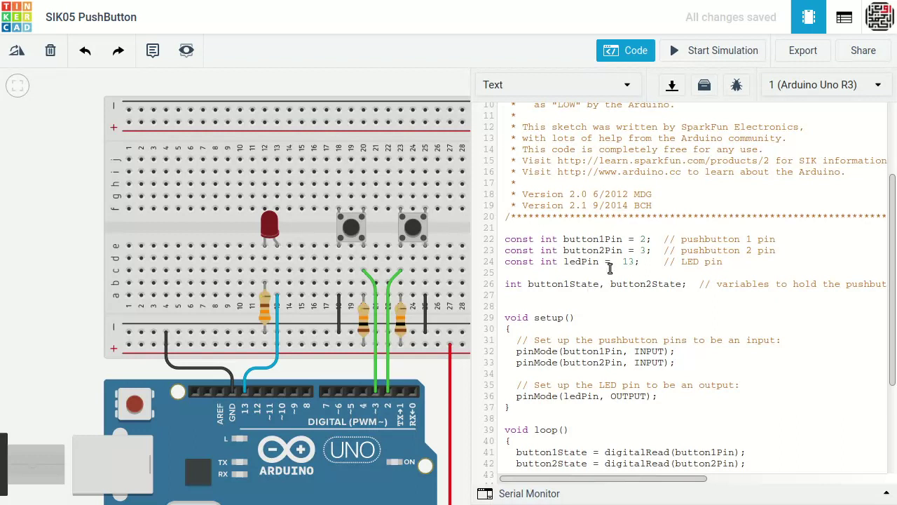
click(581, 250)
scroll(645, 287, down, 1)
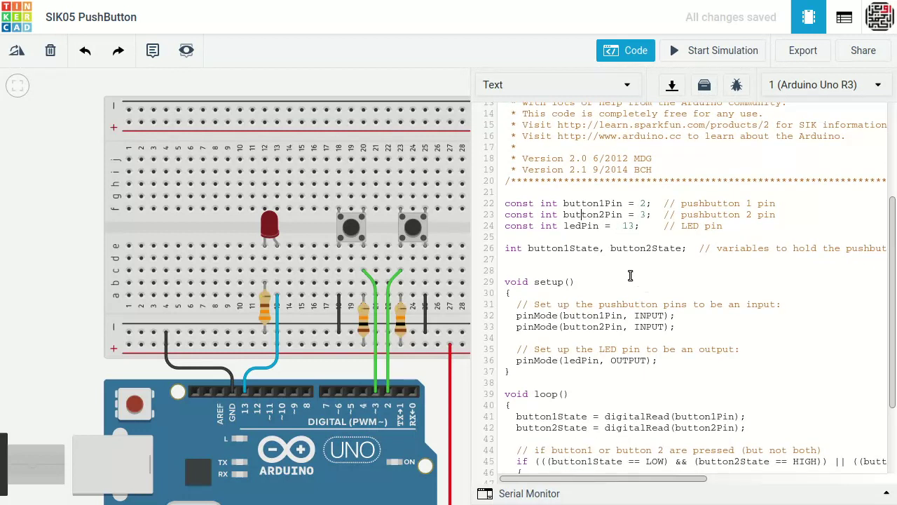
double_click(580, 249)
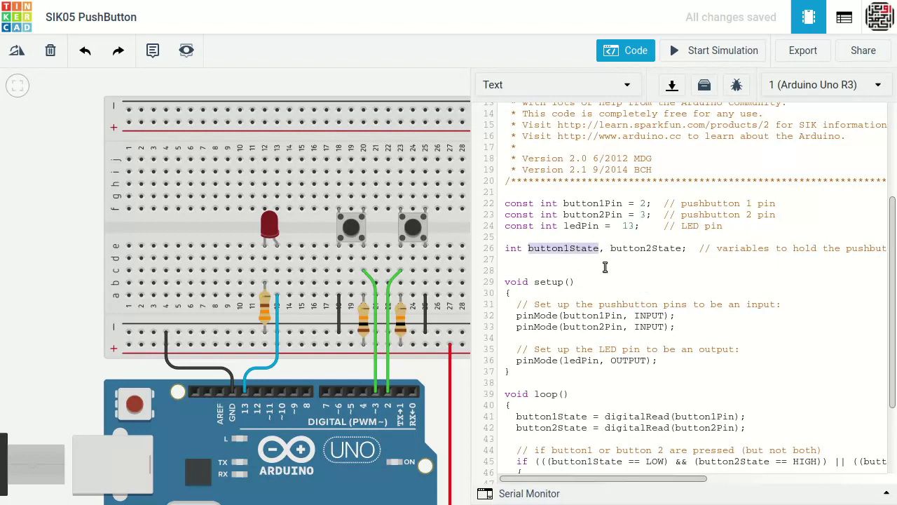
click(652, 250)
double_click(651, 249)
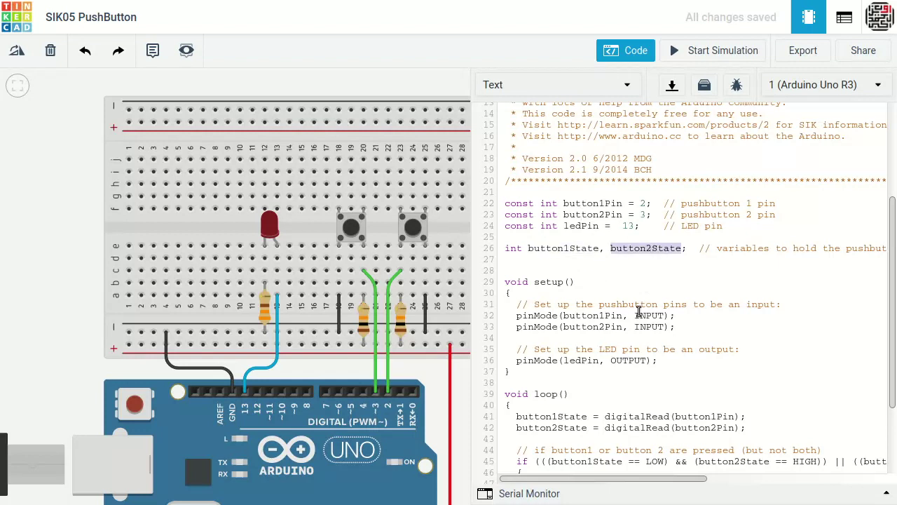
scroll(645, 238, down, 3)
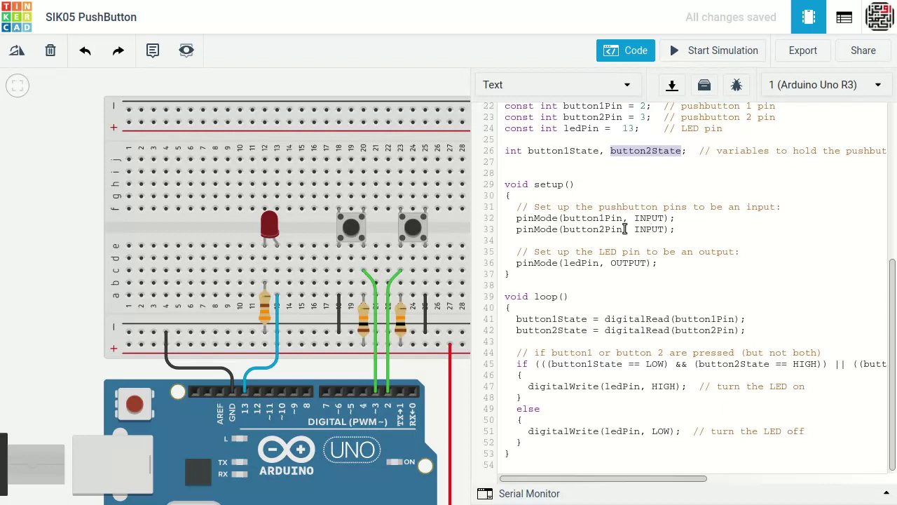
Examine the INPUT and OUTPUT modes of the button and LED pins in setup, and the digitalRead call in loop
double_click(649, 218)
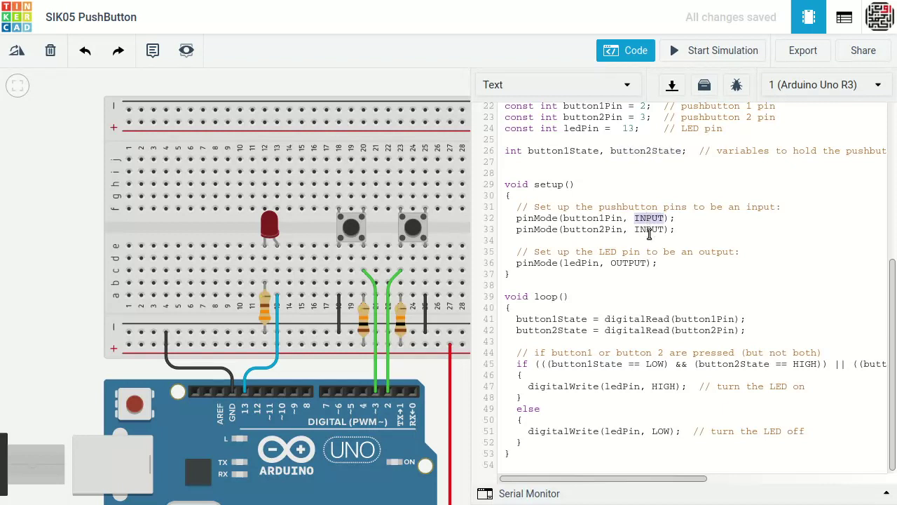
double_click(649, 229)
double_click(633, 262)
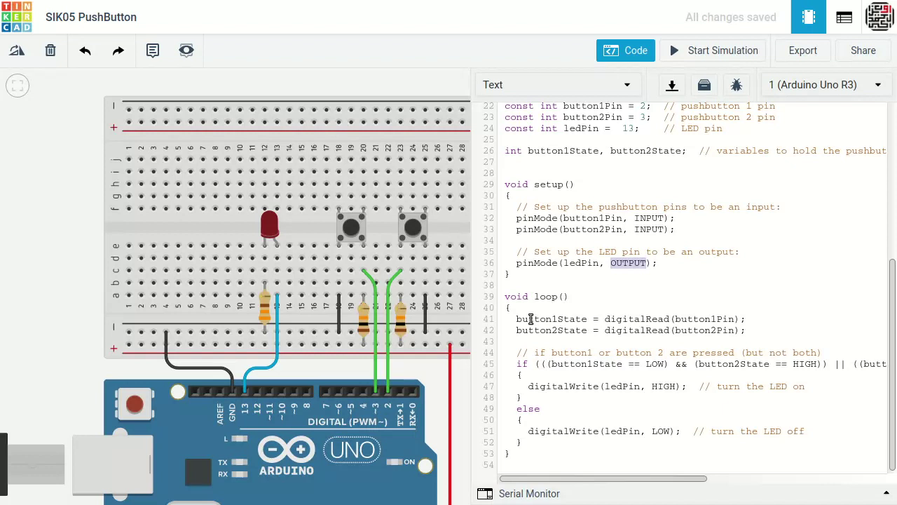
double_click(659, 321)
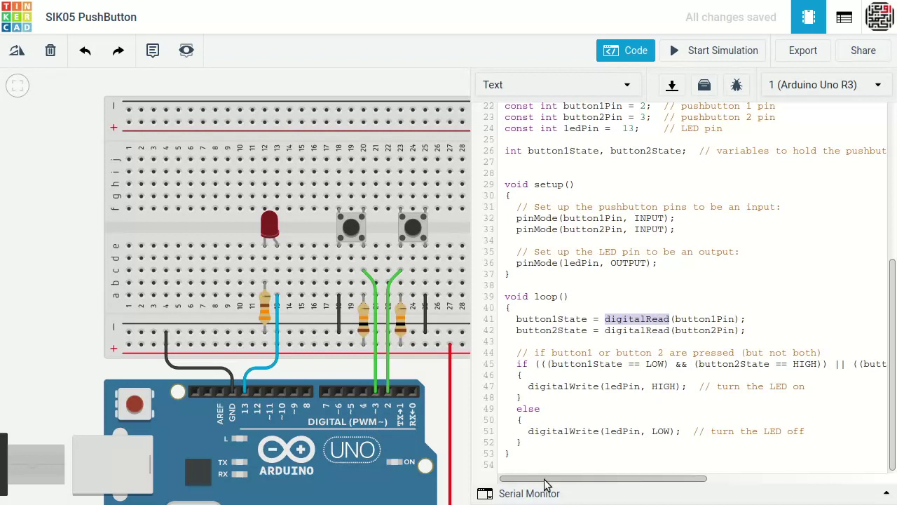
Examine the full if condition comparing button1State and button2State, and the digitalWrite calls that switch ledPin HIGH or LOW
mouse_move(544, 481)
mouse_down()
mouse_move(583, 485)
mouse_move(543, 488)
mouse_up()
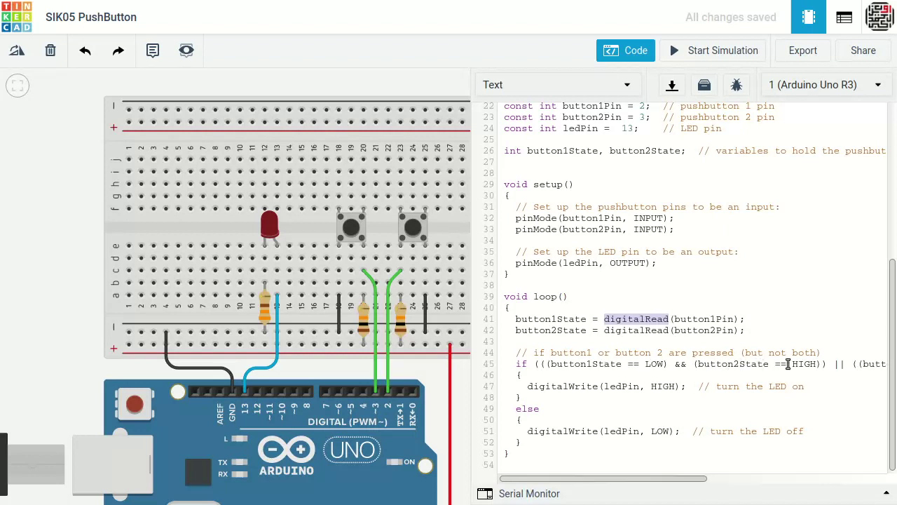
drag(658, 482, 825, 481)
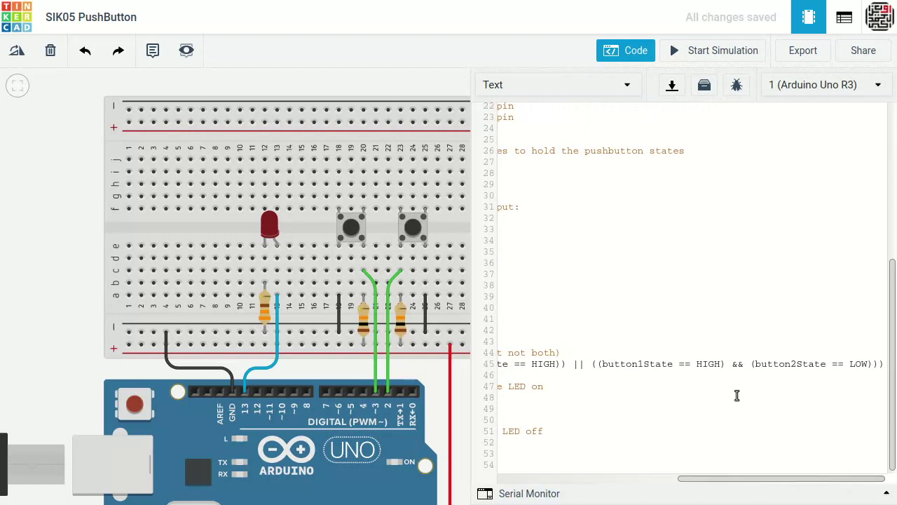
double_click(714, 366)
drag(769, 485, 568, 484)
double_click(579, 389)
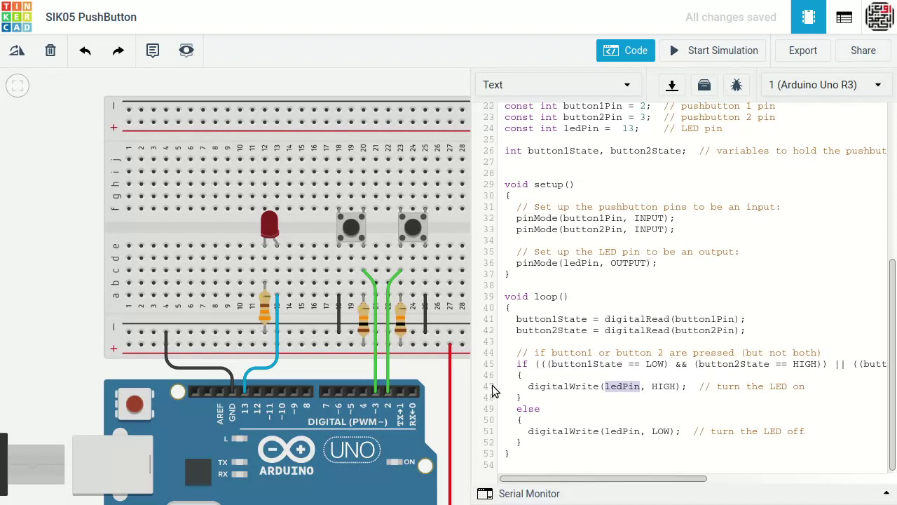
drag(518, 365, 553, 449)
click(553, 449)
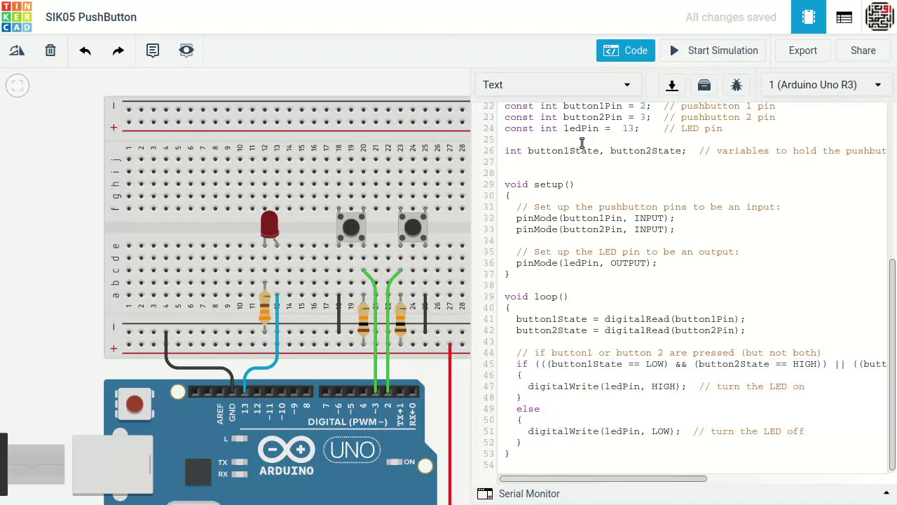
Hide the code and run the simulation, operating each breadboard push button individually to test the LED, and stop the simulation
click(630, 51)
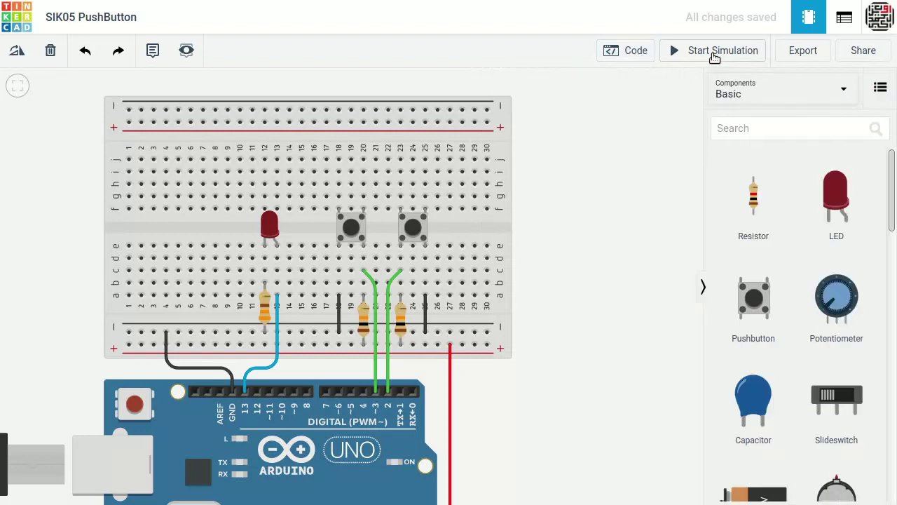
click(713, 53)
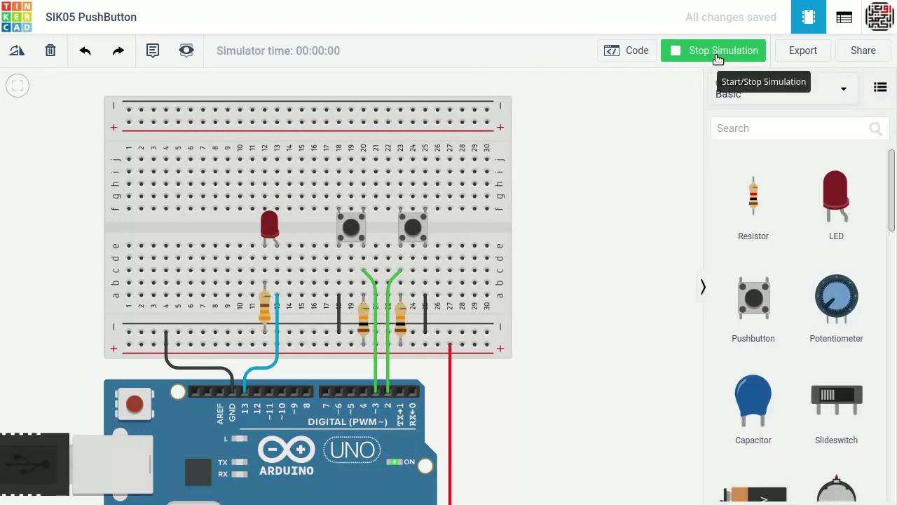
click(412, 230)
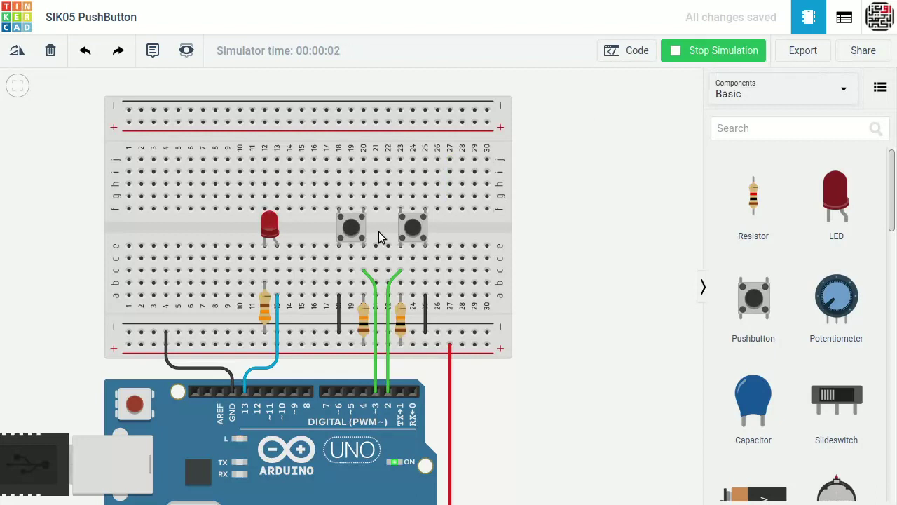
click(351, 227)
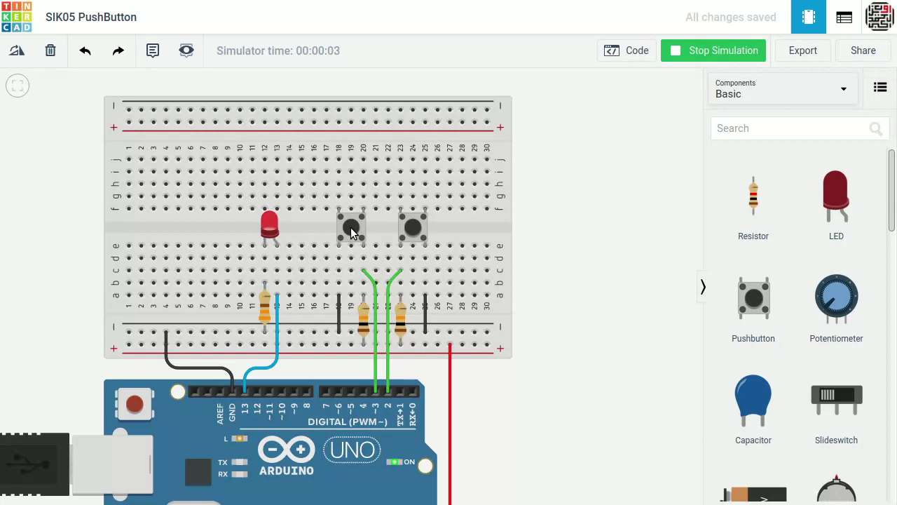
click(408, 227)
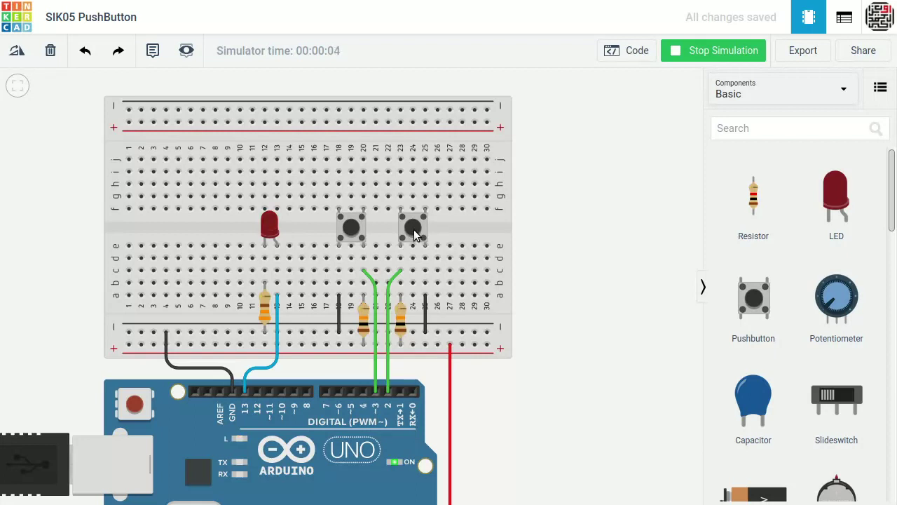
click(413, 229)
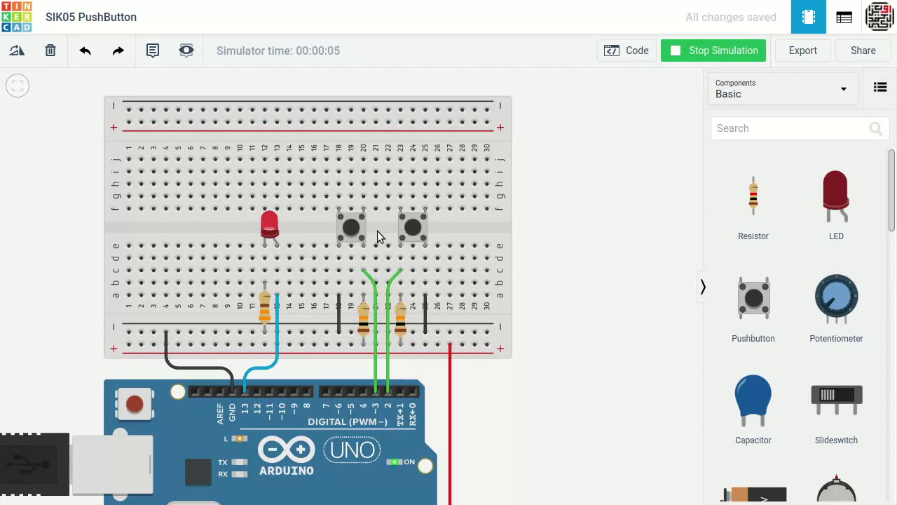
click(349, 231)
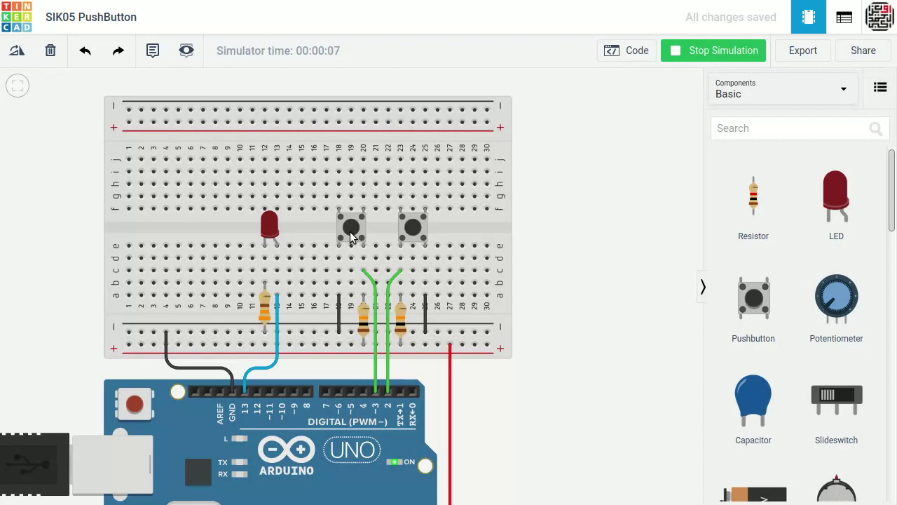
click(350, 232)
click(671, 55)
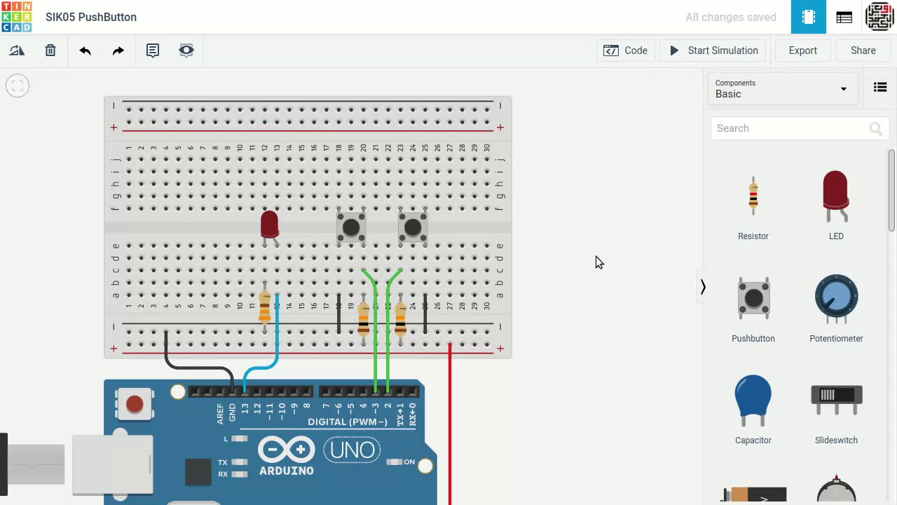
Switch to the course schedule PDF and review row 2's SIK circuits on the RGB LED, multiple LEDs and push buttons
key(alt+Tab)
key(alt+Tab)
key(alt+Tab)
key(alt+Tab)
key(alt+Tab)
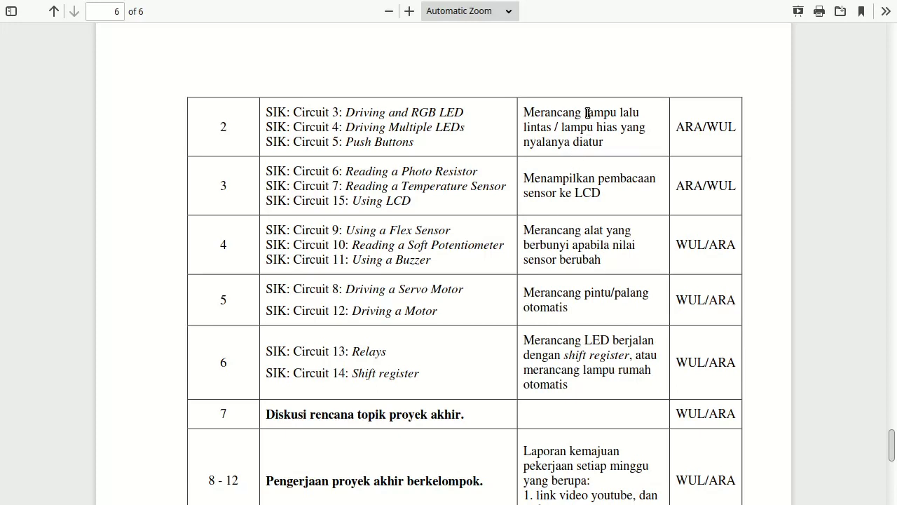
double_click(428, 113)
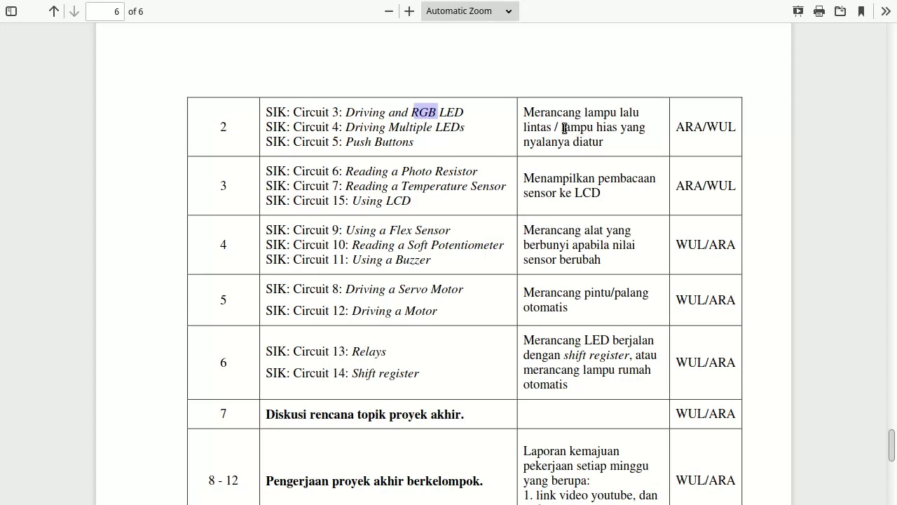
drag(389, 127, 459, 129)
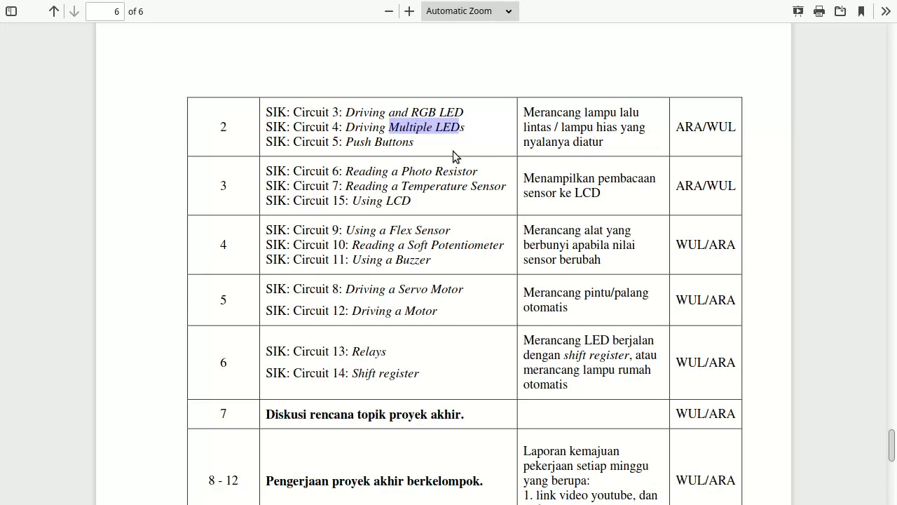
double_click(391, 143)
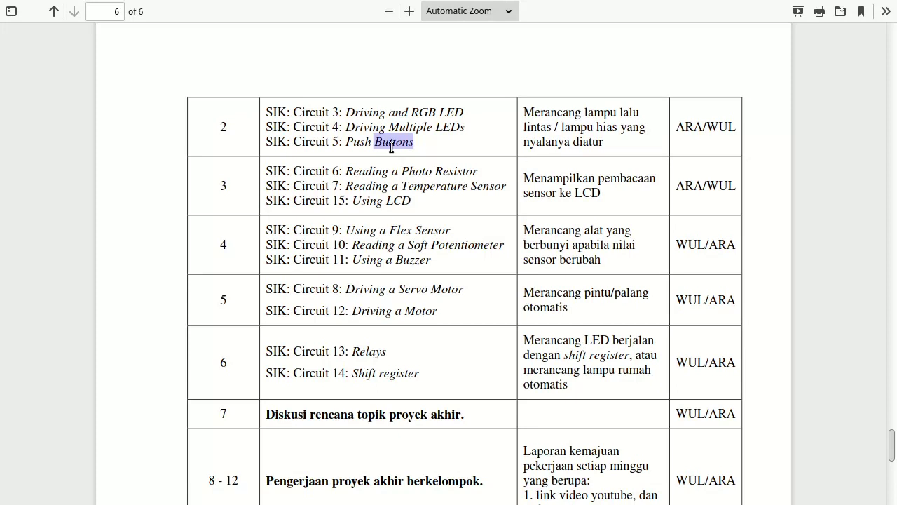
drag(389, 127, 467, 130)
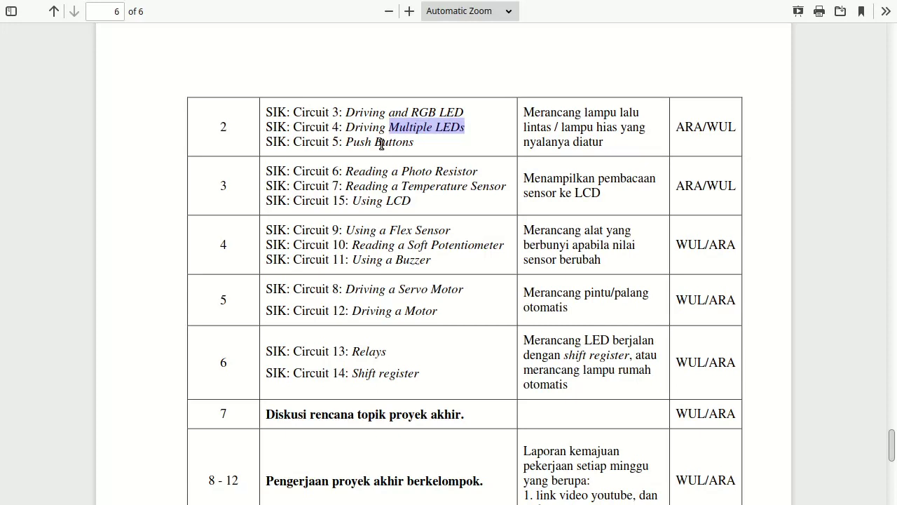
Review row 2's assignment in the schedule, designing a traffic light or decorative lights with controlled lighting
click(587, 113)
drag(587, 112, 553, 128)
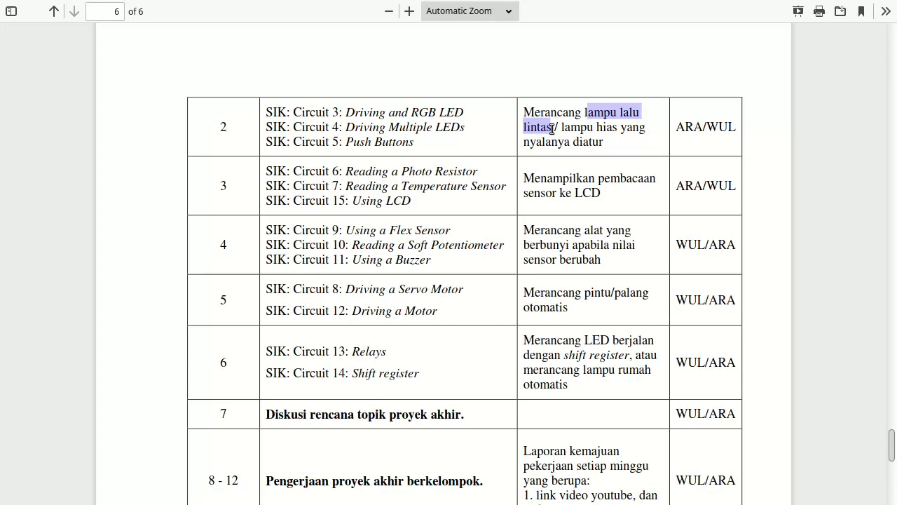
drag(562, 127, 618, 127)
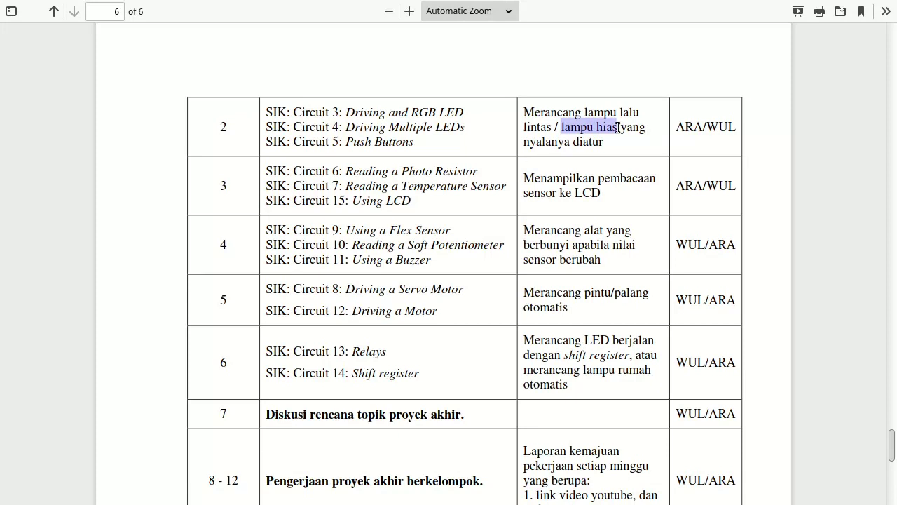
click(759, 142)
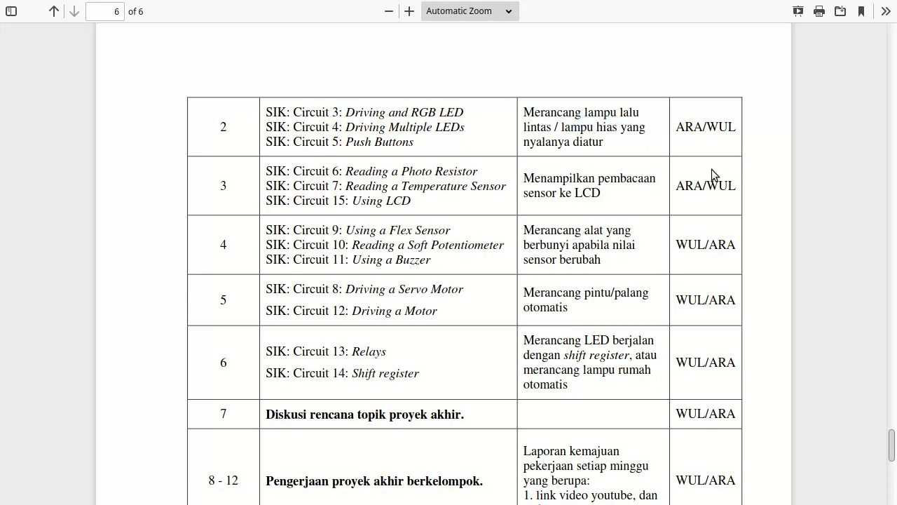
drag(528, 113, 612, 144)
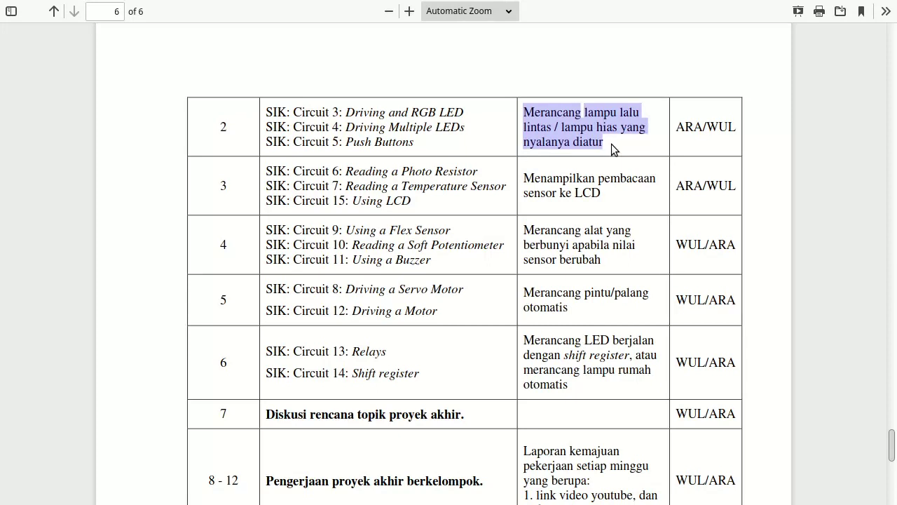
click(758, 171)
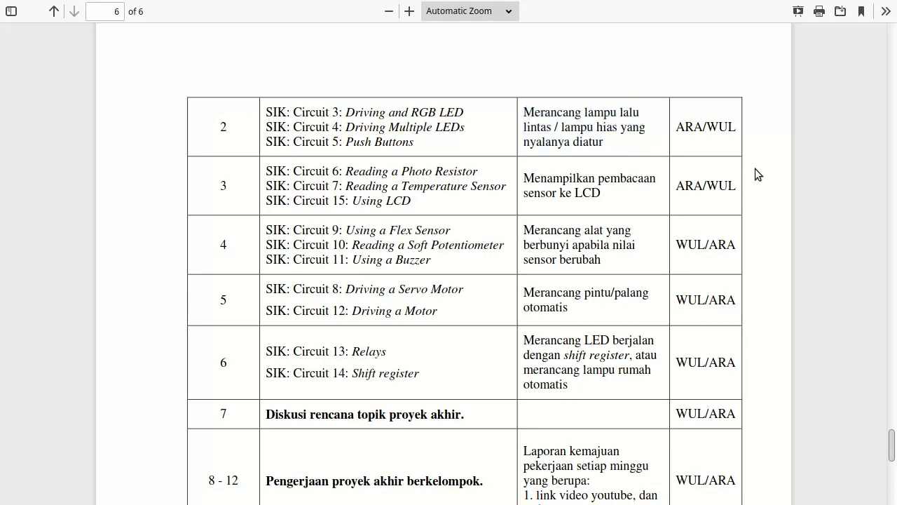
Switch to the SIK guide PDF in Atril
key(alt+Tab)
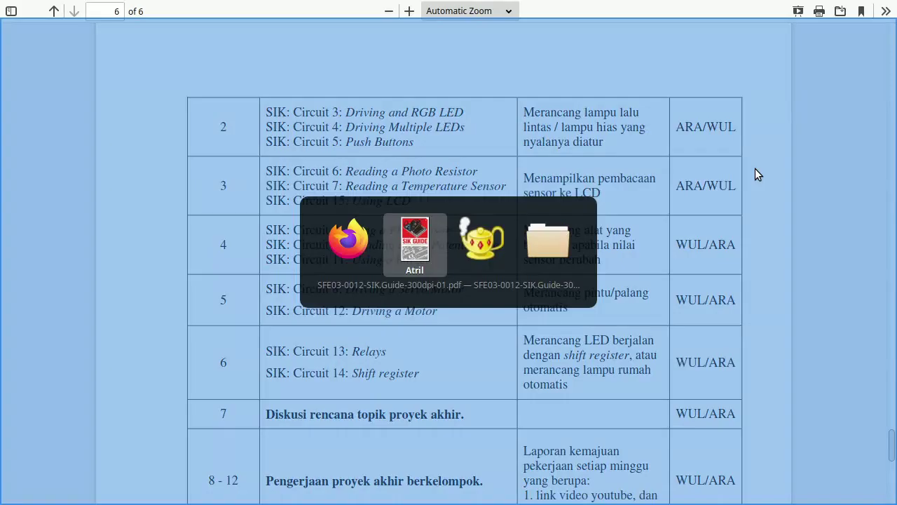